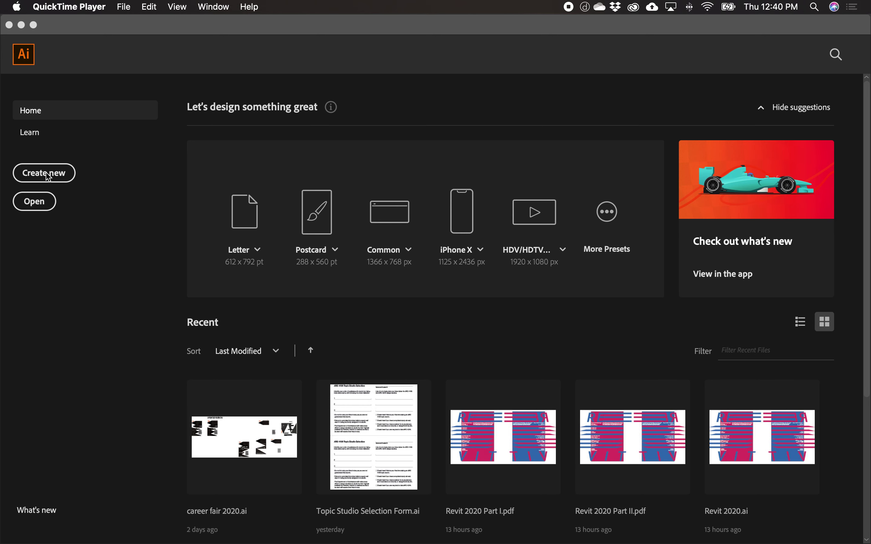
# Step: Activate Illustrator and start a new document from the File menu
pyautogui.click(140, 34)
pyautogui.click(93, 7)
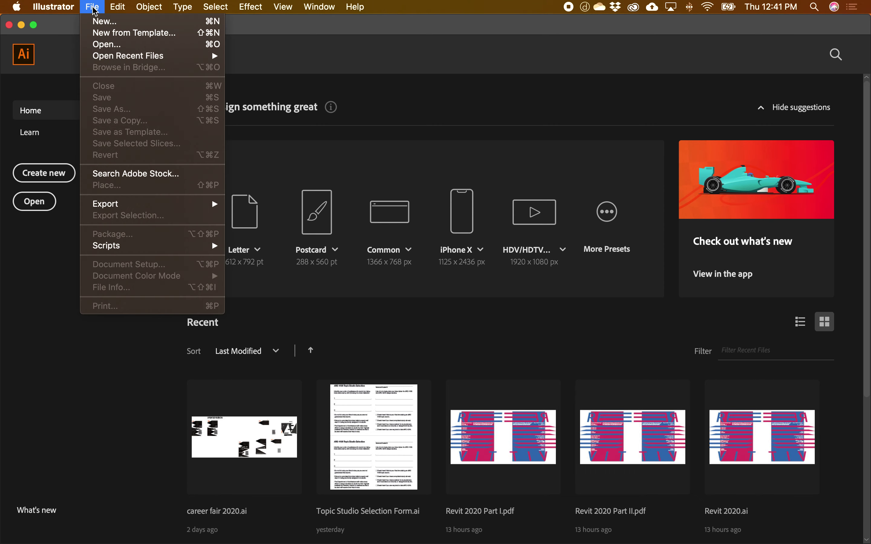
pyautogui.click(100, 24)
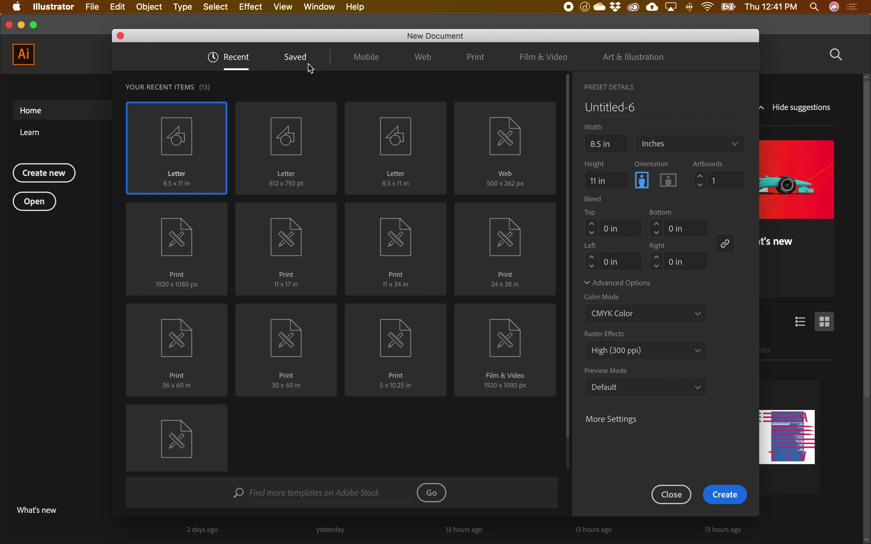
# Step: Browse the Mobile, Web and Print blank-document presets in the New Document dialog
pyautogui.click(373, 64)
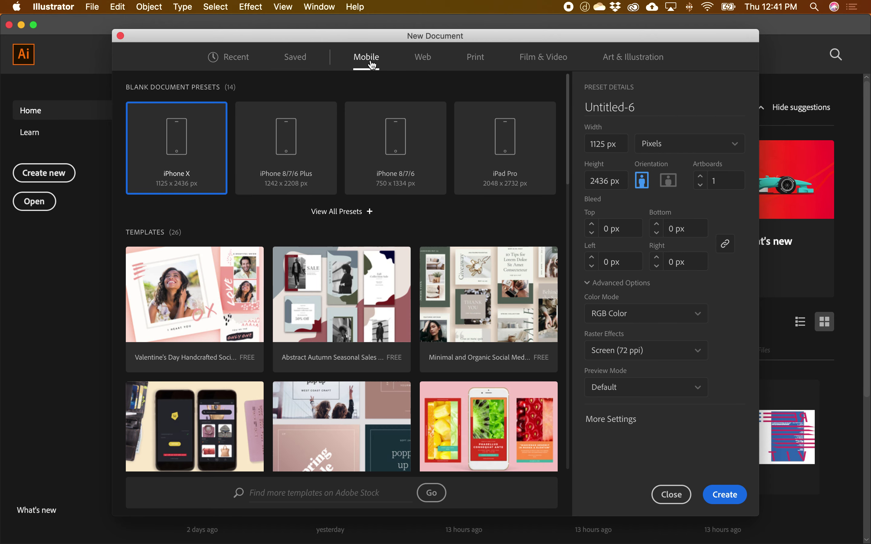
pyautogui.click(422, 59)
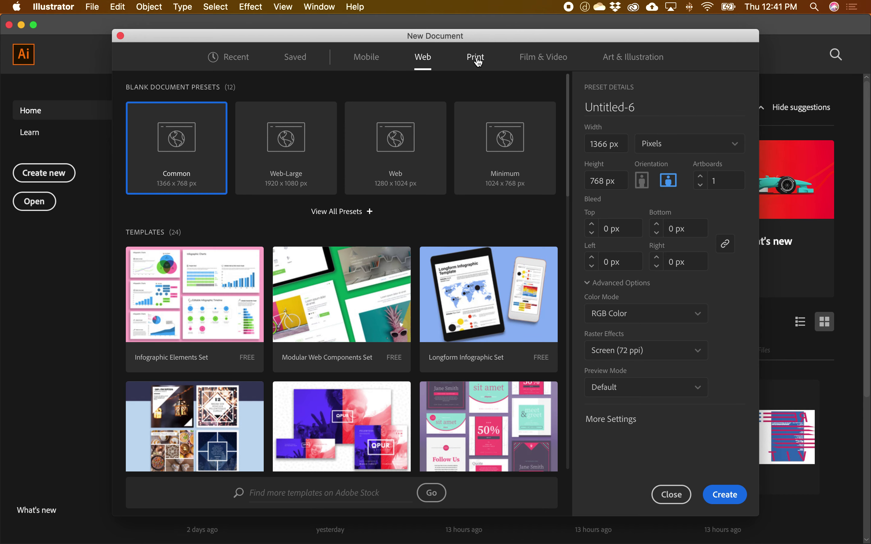
pyautogui.click(472, 61)
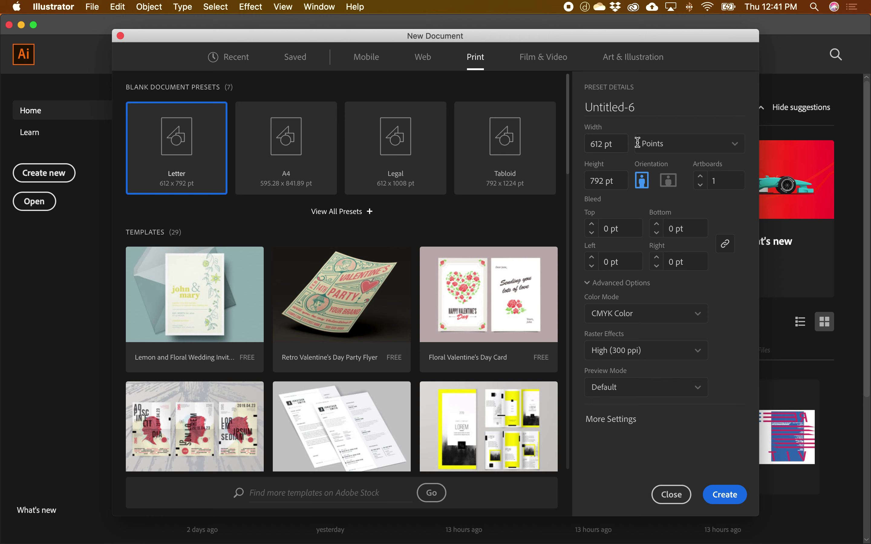
# Step: Switch the document units to Inches and leave the page portrait at 8.5 × 11 in
pyautogui.click(736, 150)
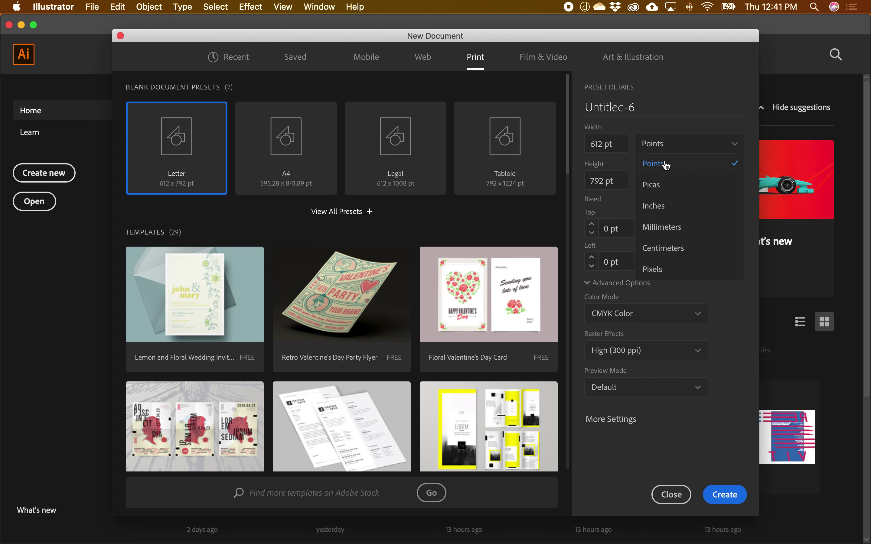
pyautogui.click(661, 210)
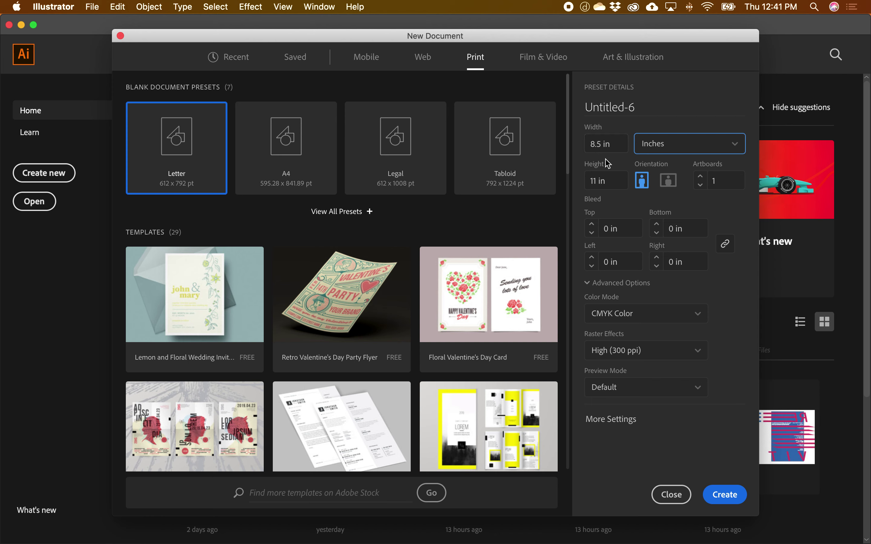
pyautogui.click(676, 187)
pyautogui.click(644, 182)
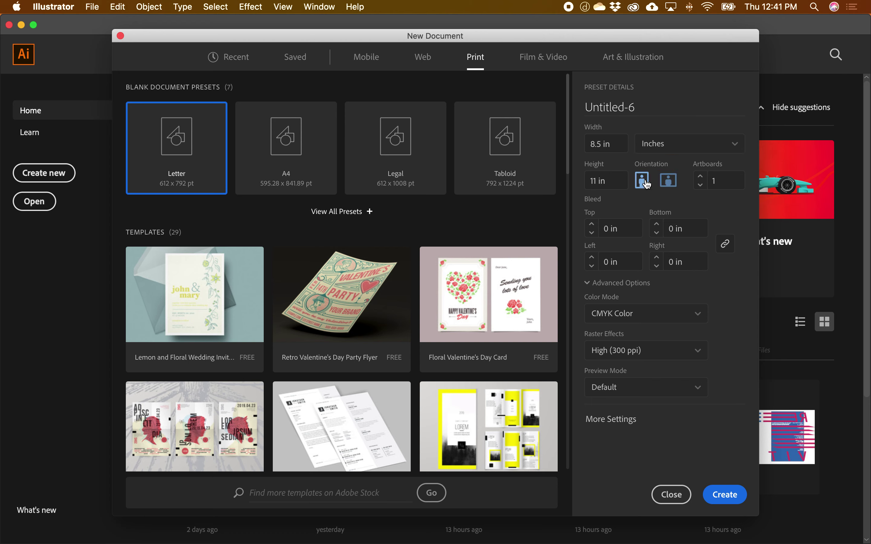
pyautogui.click(668, 182)
pyautogui.click(644, 188)
pyautogui.click(596, 287)
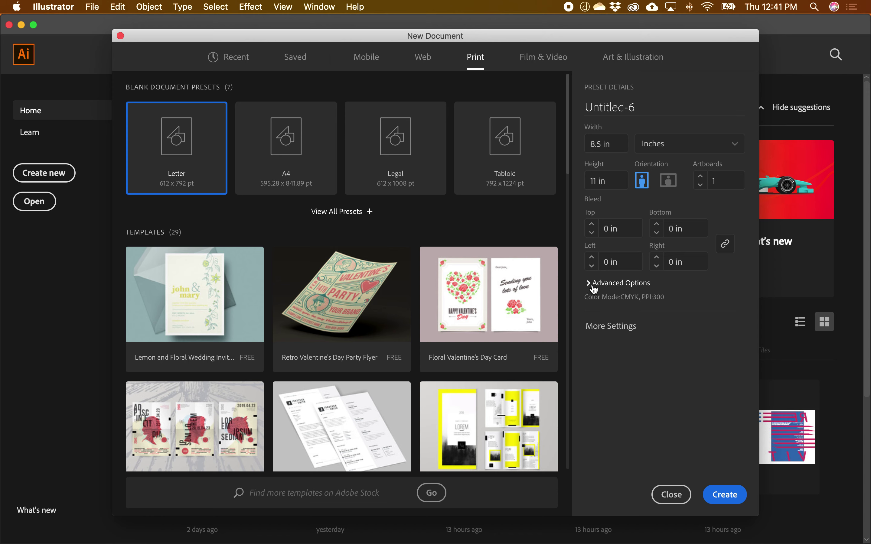
pyautogui.click(595, 287)
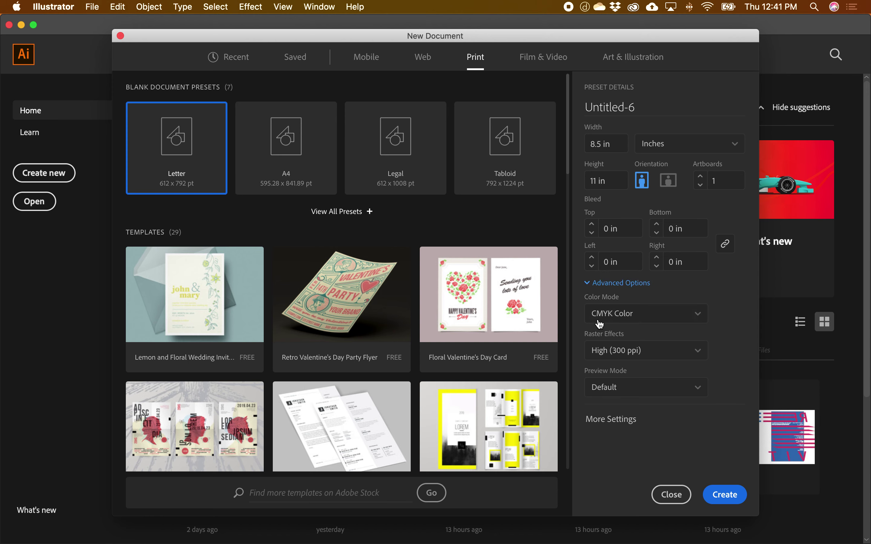
pyautogui.click(698, 317)
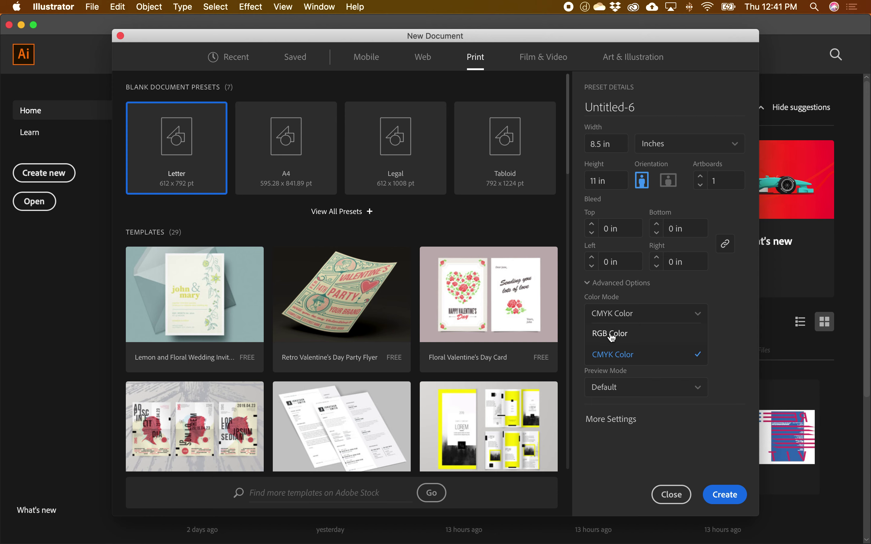
pyautogui.click(612, 356)
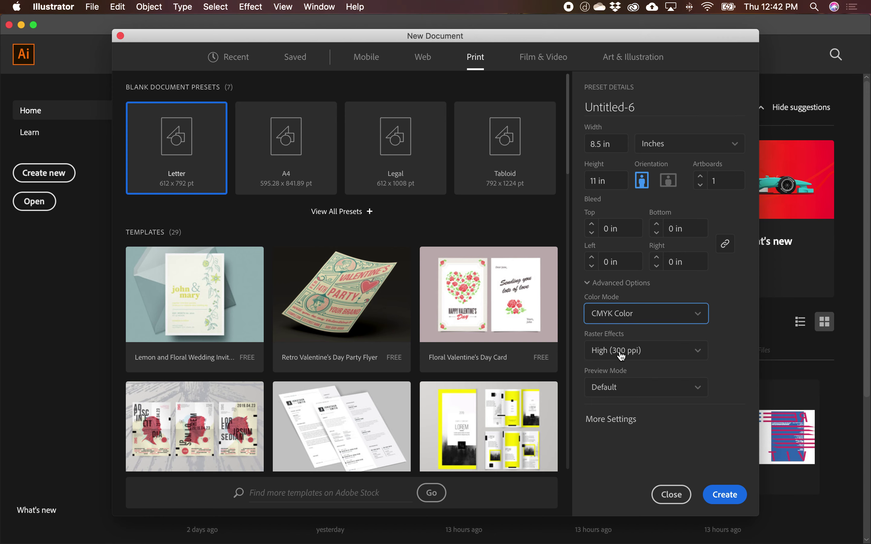
pyautogui.click(700, 356)
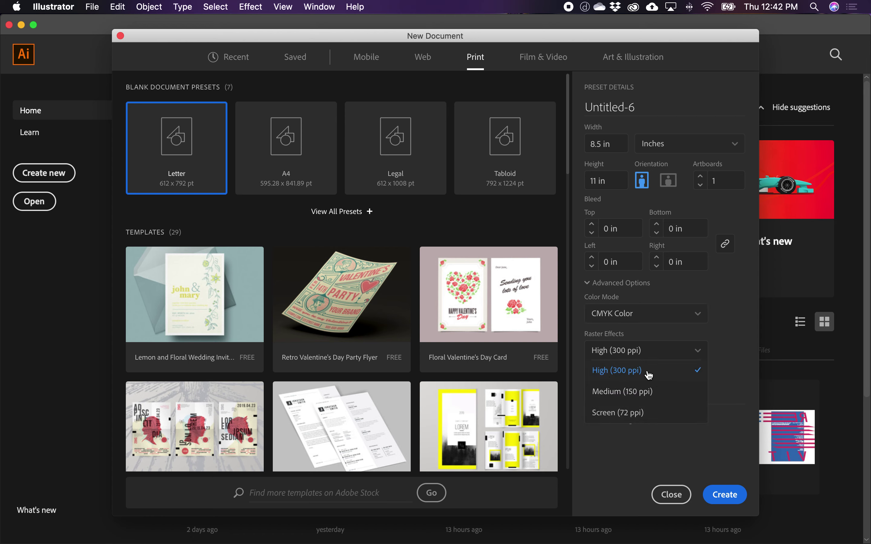
pyautogui.click(737, 360)
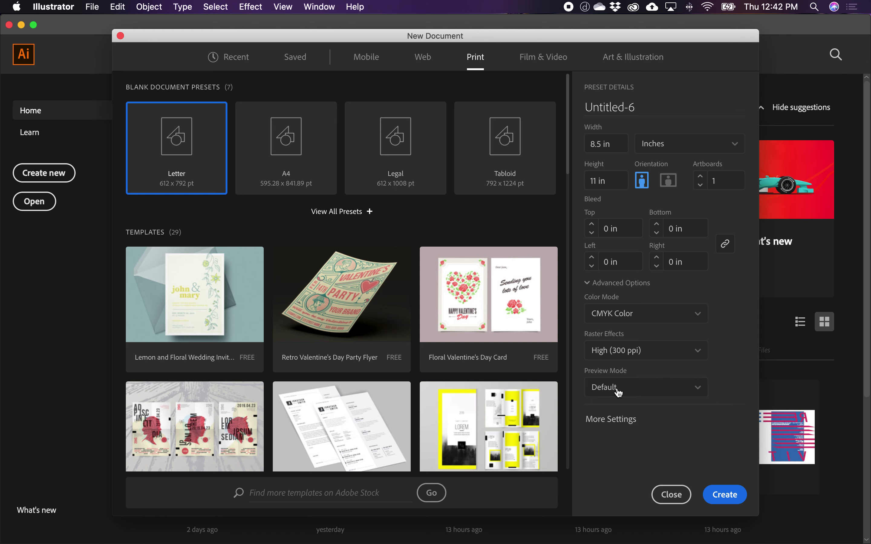
pyautogui.click(726, 496)
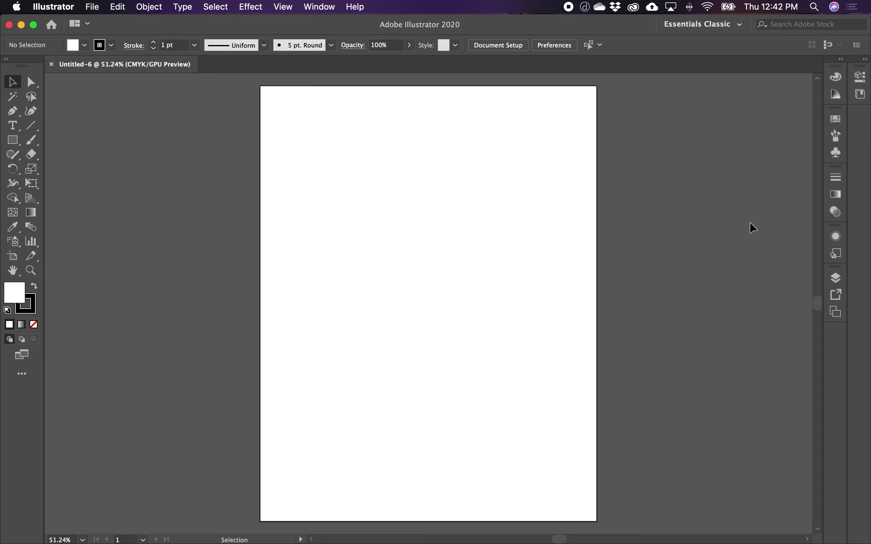
# Step: Try the Web workspace, then switch to the Essentials workspace
pyautogui.click(741, 25)
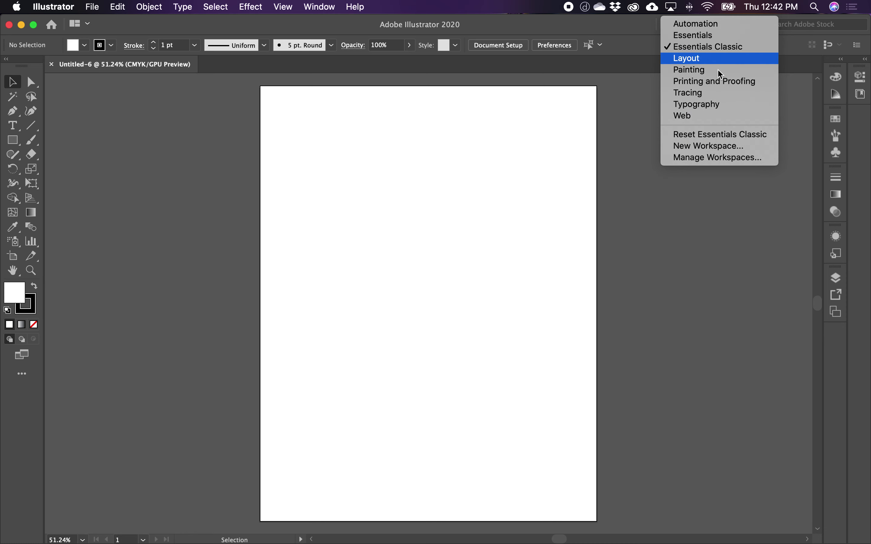
pyautogui.click(714, 117)
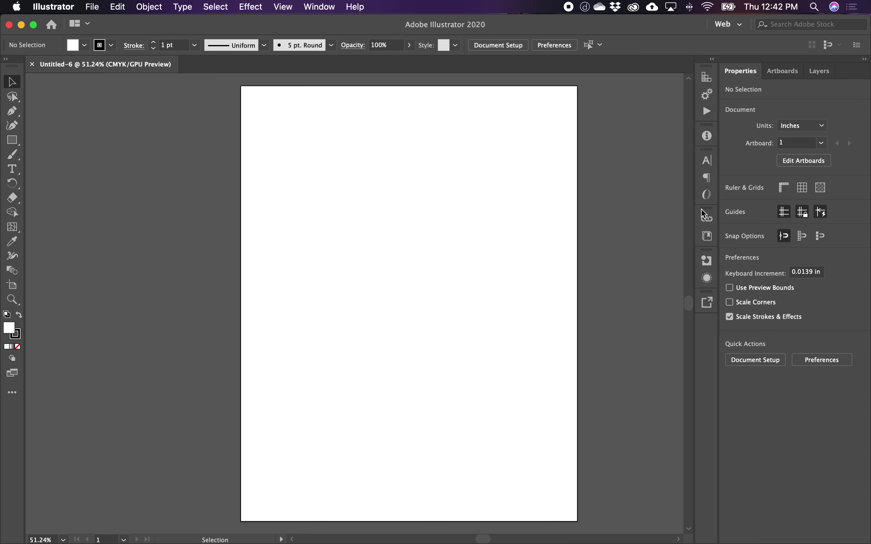
pyautogui.click(740, 25)
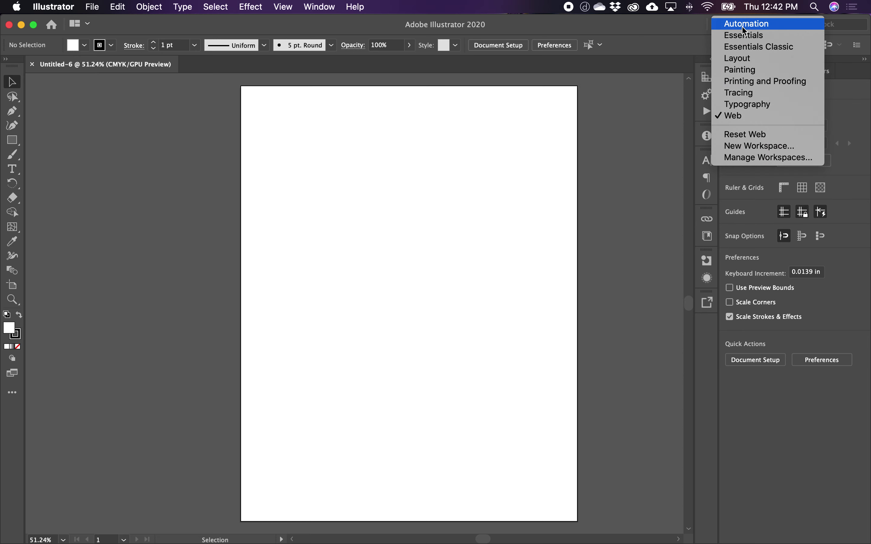
pyautogui.click(747, 35)
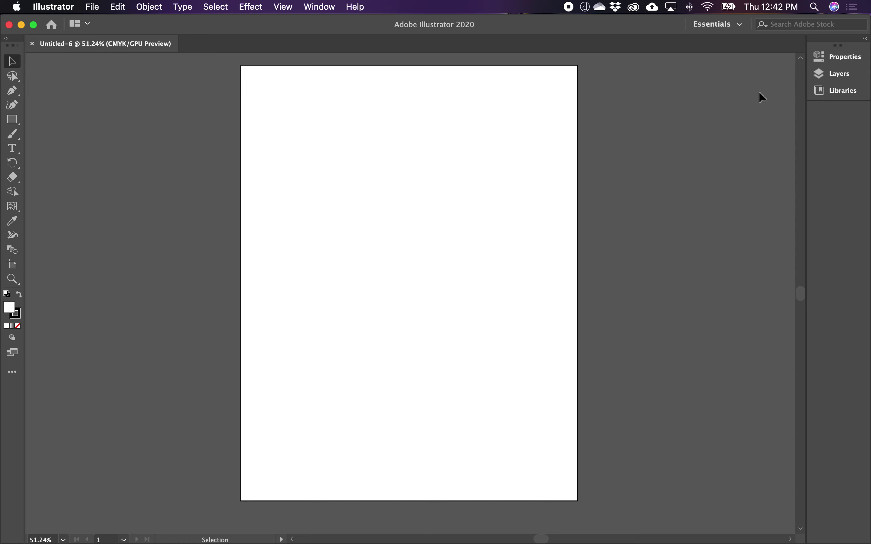
# Step: Peek at the Properties and Layers panels, then return to the Essentials Classic workspace
pyautogui.click(844, 57)
pyautogui.click(845, 61)
pyautogui.click(841, 75)
pyautogui.click(841, 74)
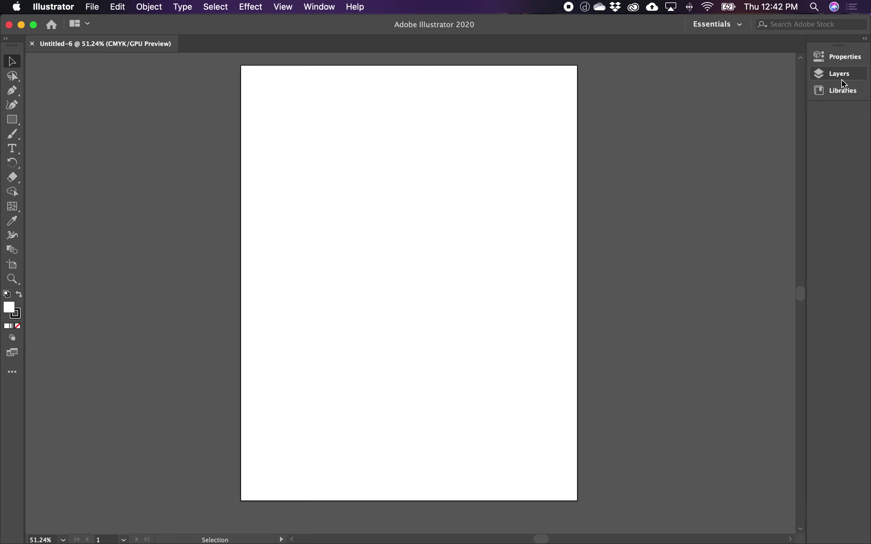
pyautogui.click(742, 33)
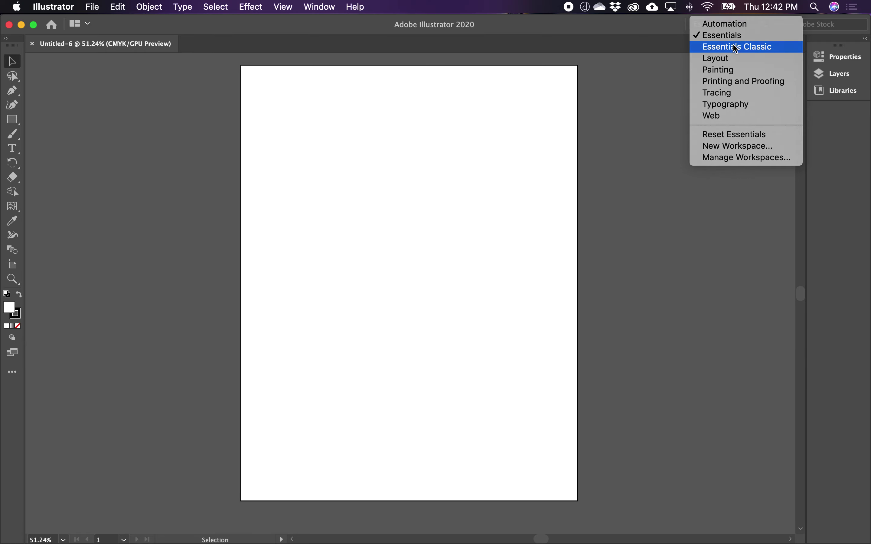
pyautogui.click(737, 48)
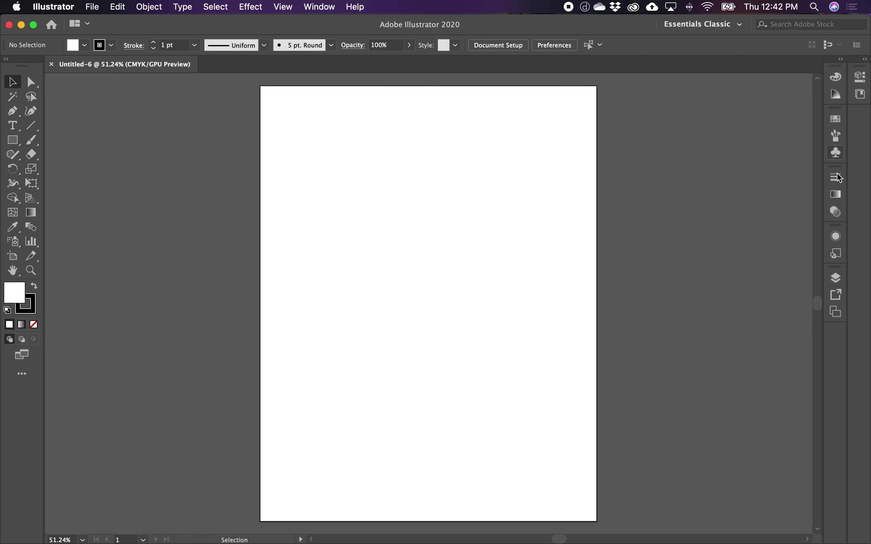
# Step: Peek at the Layers panel, then expand and re-collapse the docked panels into icons
pyautogui.click(836, 279)
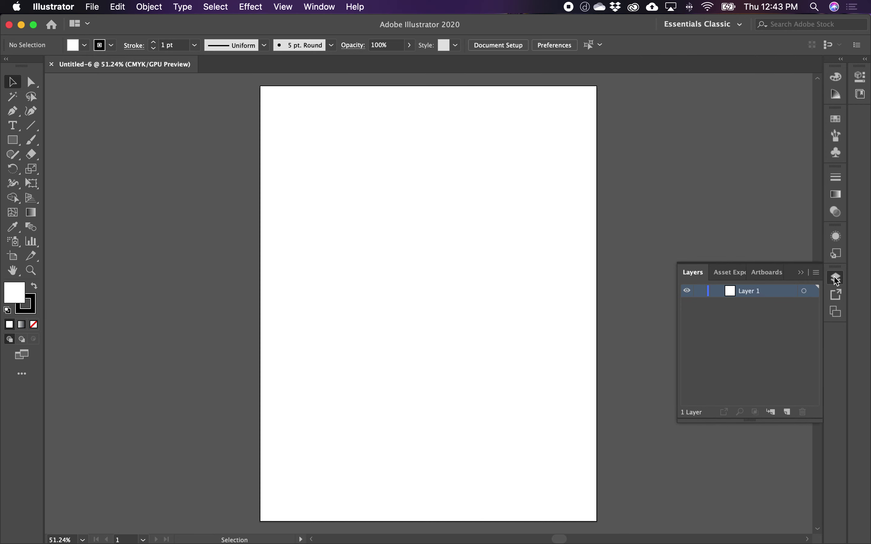
pyautogui.click(837, 279)
pyautogui.click(841, 60)
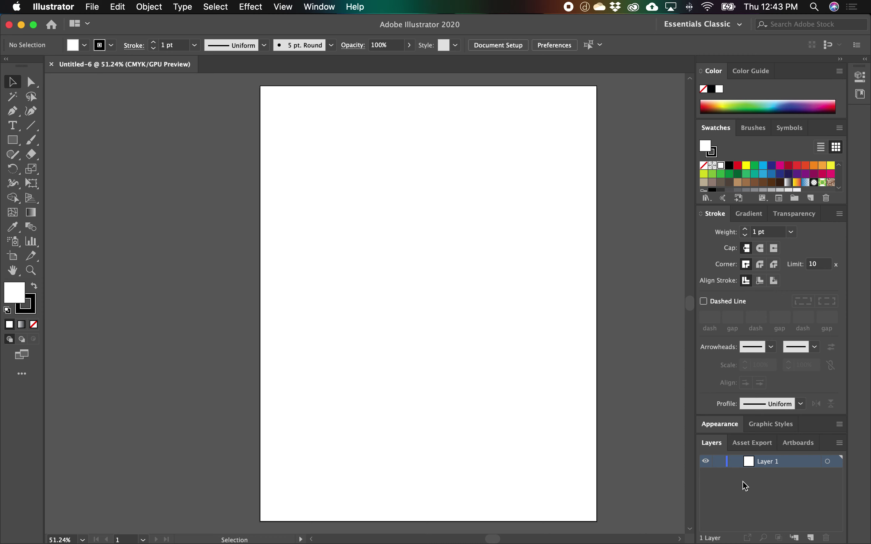
pyautogui.click(841, 59)
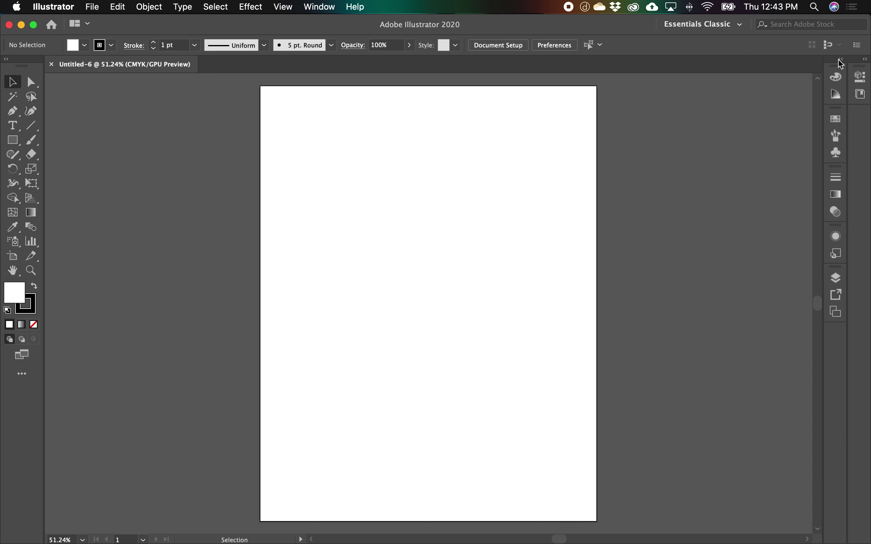
# Step: Reselect the Essentials Classic workspace
pyautogui.click(740, 25)
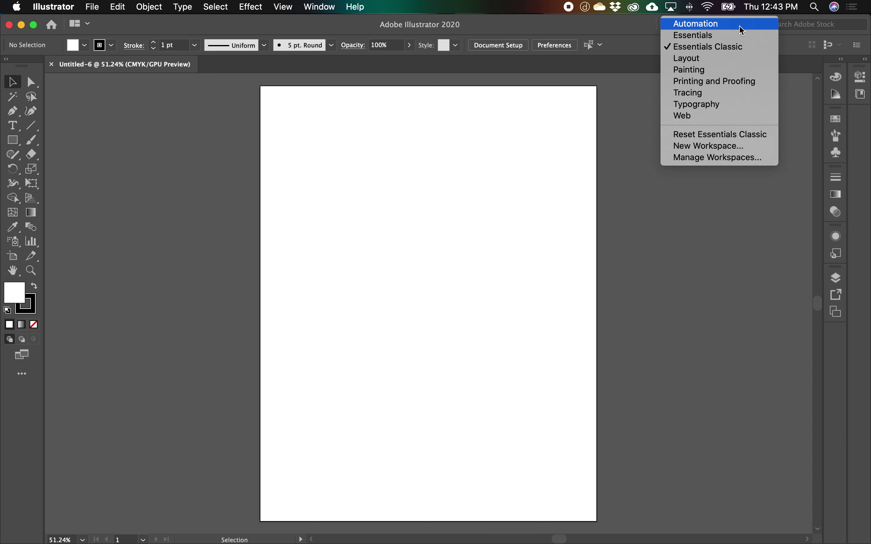
pyautogui.click(715, 47)
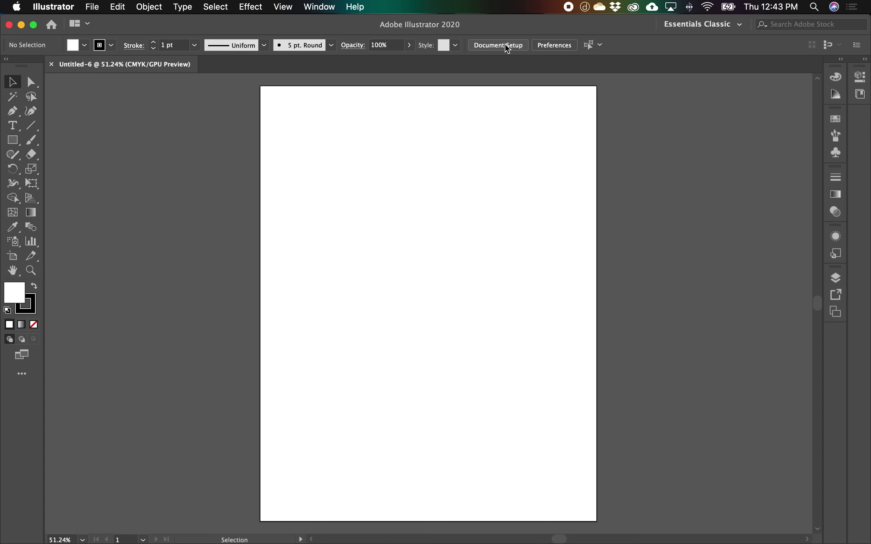
pyautogui.click(92, 7)
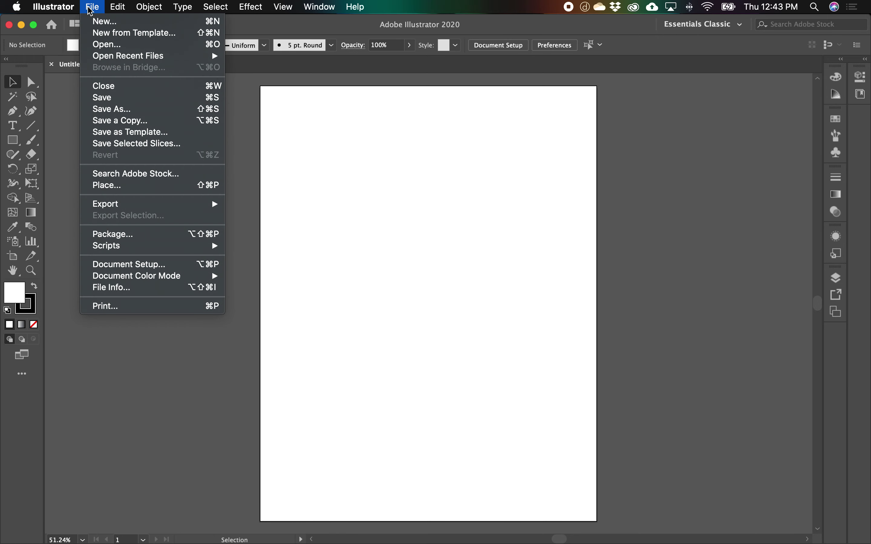
# Step: Enter artboard editing from Document Setup, showing Artboard 1 as Letter 8.5 × 11 in
pyautogui.click(184, 266)
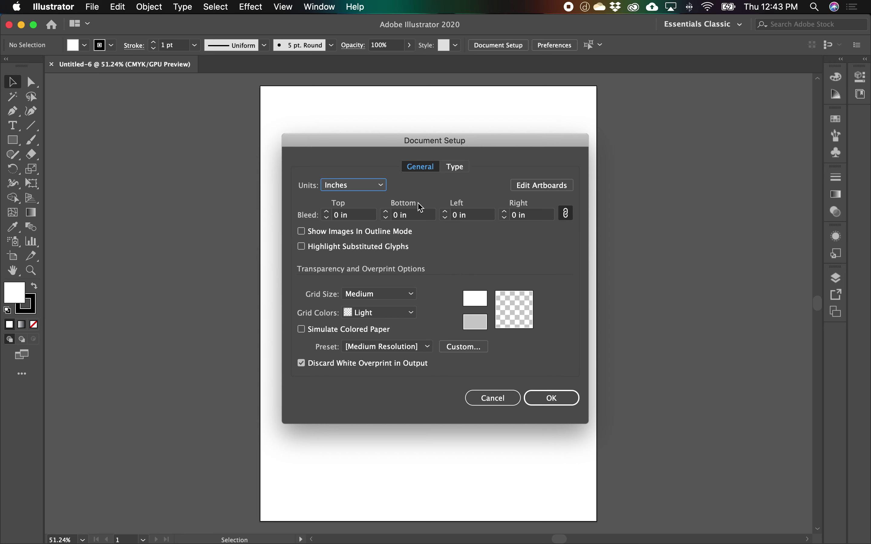
pyautogui.click(553, 186)
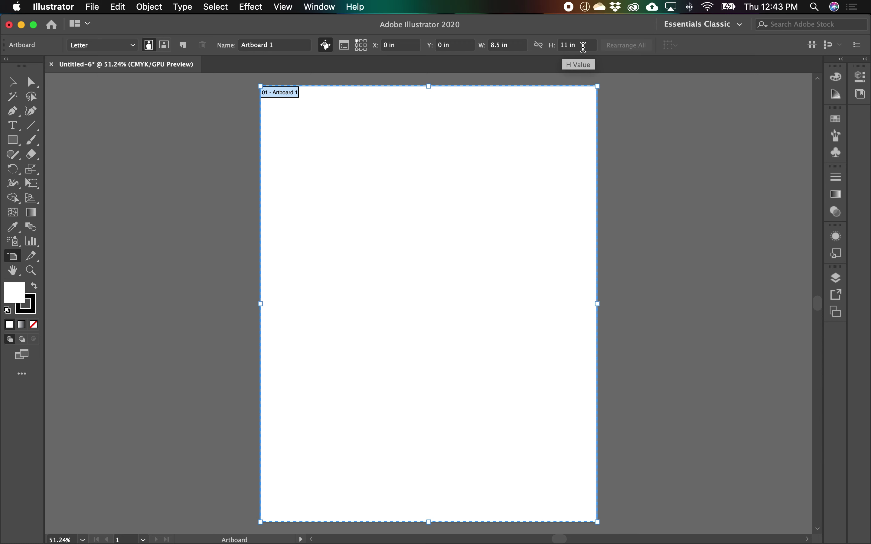
# Step: Enter 17 in for Artboard 1's dimension and settle on portrait Tabloid, 11 × 17 in
pyautogui.click(163, 46)
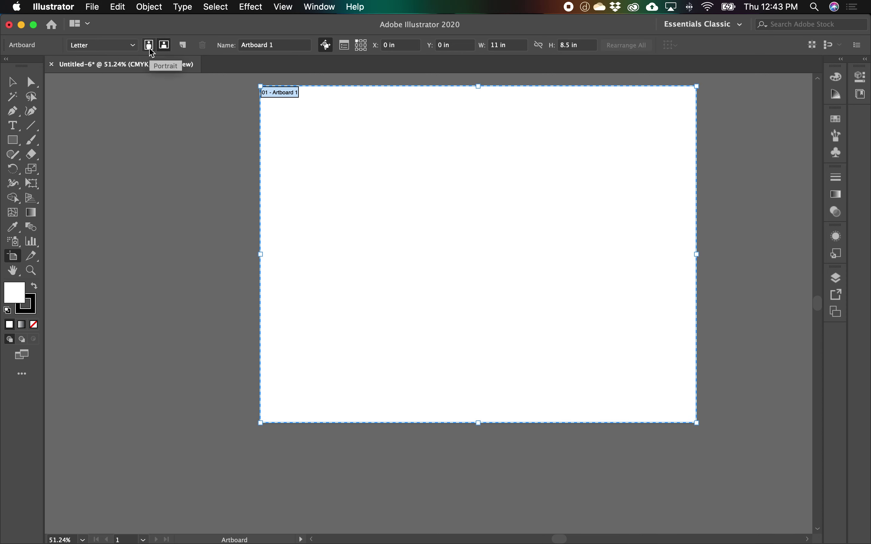
pyautogui.click(150, 49)
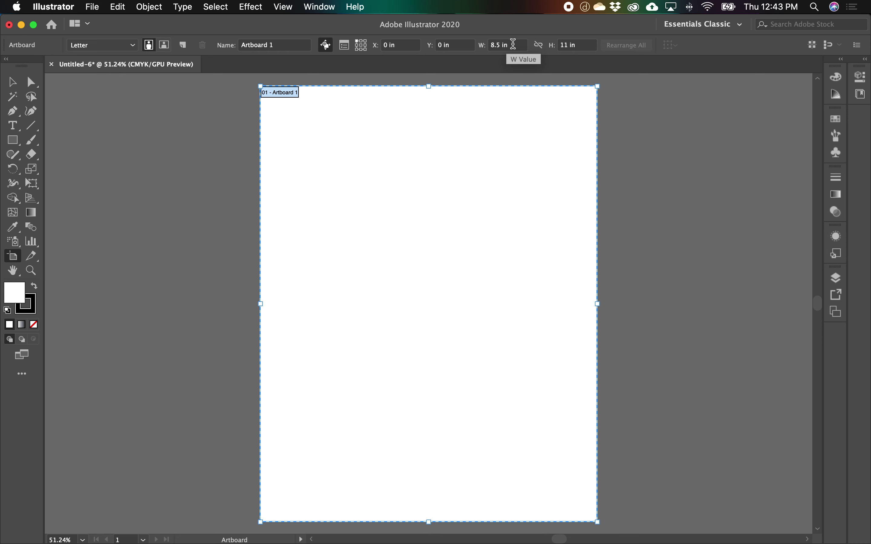
pyautogui.click(514, 43)
pyautogui.write('1')
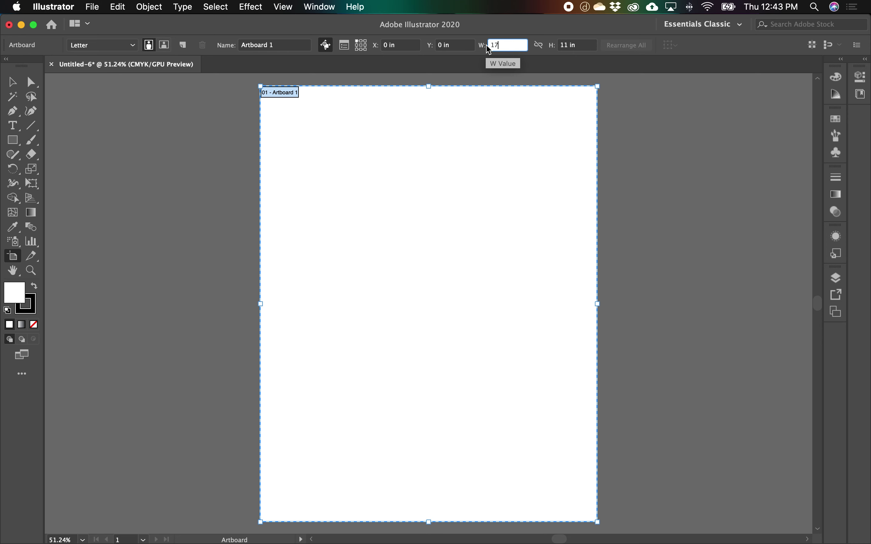
pyautogui.write('7')
pyautogui.click(584, 45)
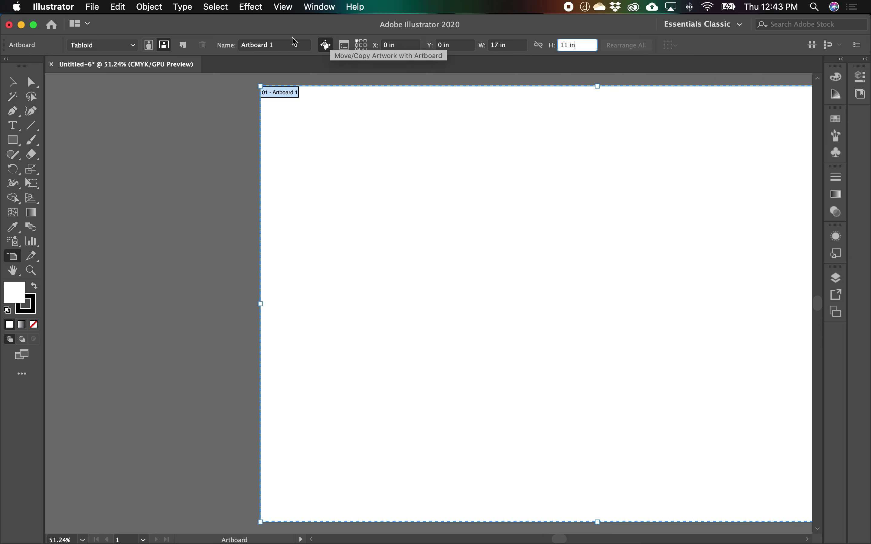
pyautogui.click(149, 45)
pyautogui.click(165, 48)
pyautogui.click(149, 48)
pyautogui.click(160, 49)
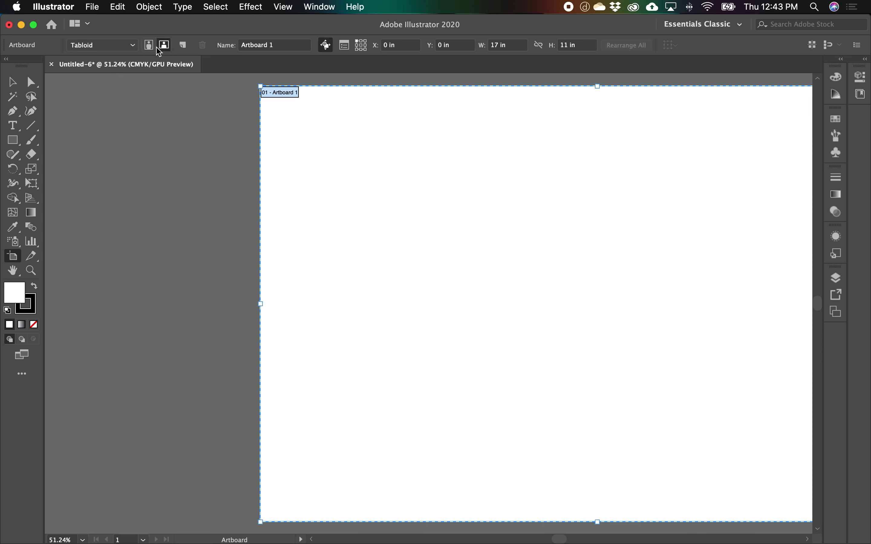
pyautogui.click(148, 47)
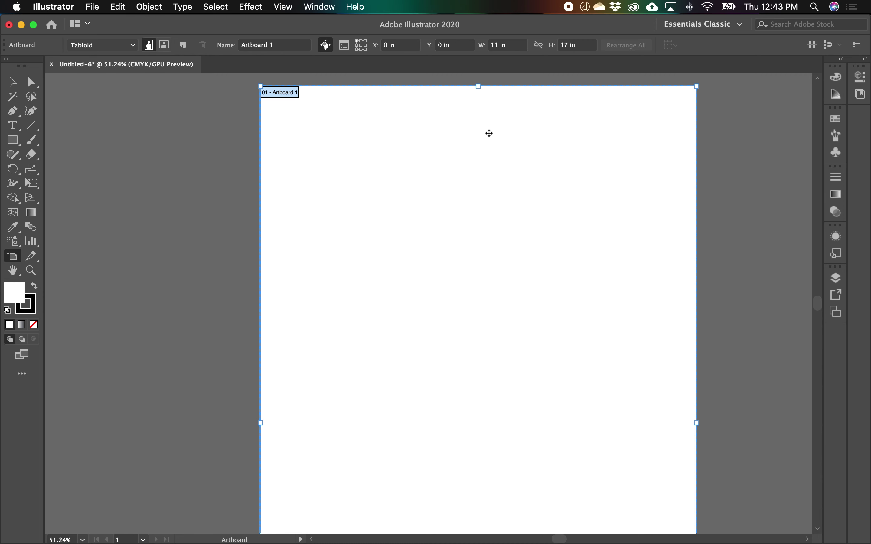
# Step: Add an 11 × 17 in Artboard 2, move it flush beside Artboard 1, and exit artboard editing
pyautogui.click(183, 46)
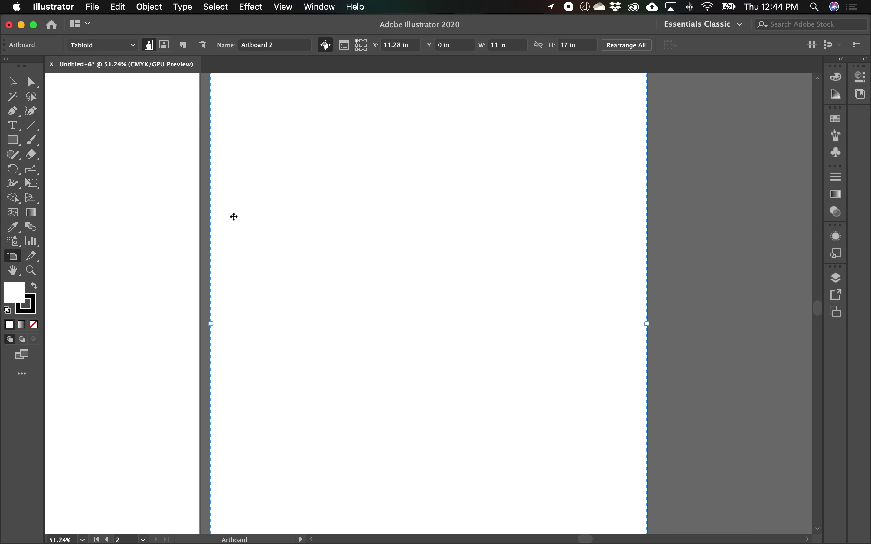
pyautogui.scroll(5, 234, 216)
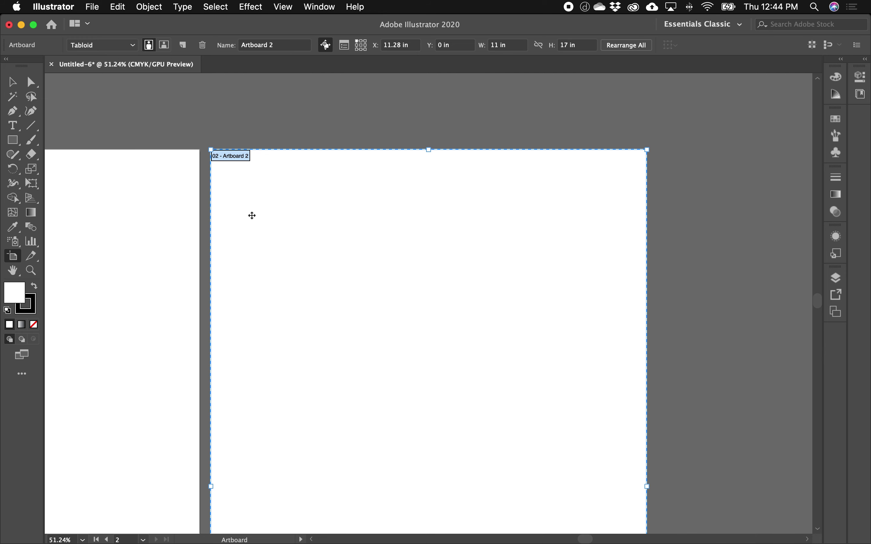
pyautogui.moveTo(252, 216); pyautogui.dragTo(241, 216)
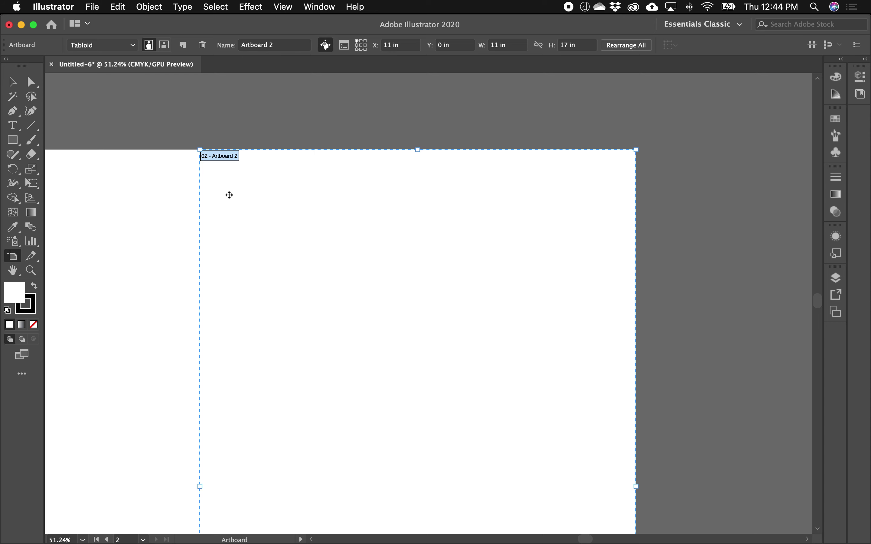
pyautogui.press('Escape')
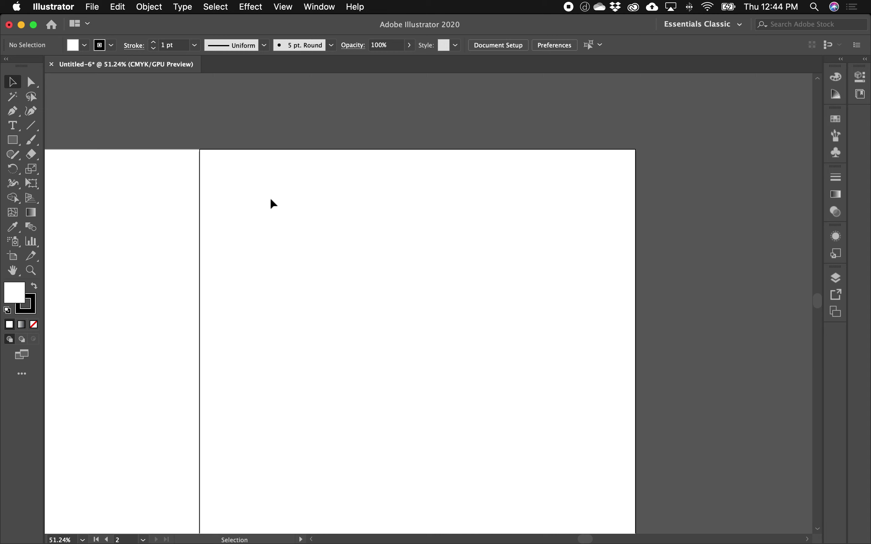
pyautogui.click(93, 6)
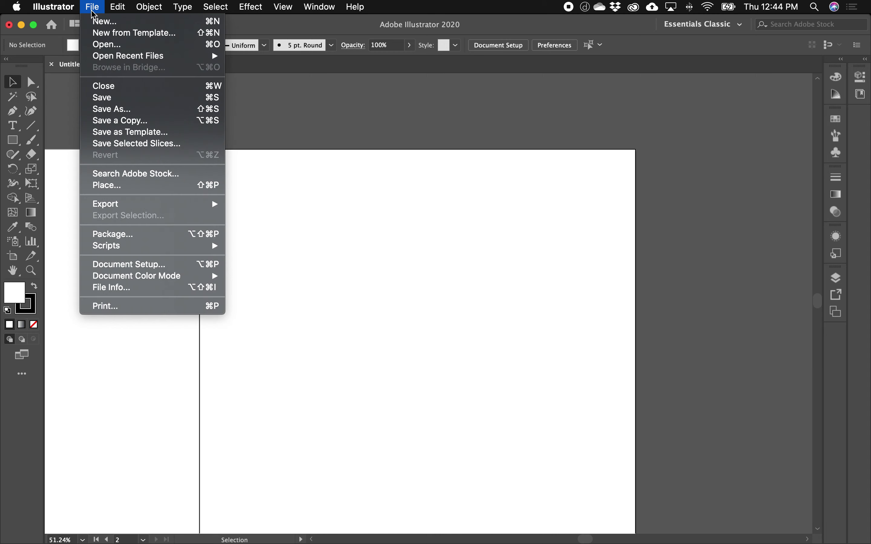
# Step: Reopen artboard editing through Document Setup and delete Artboard 2
pyautogui.click(164, 266)
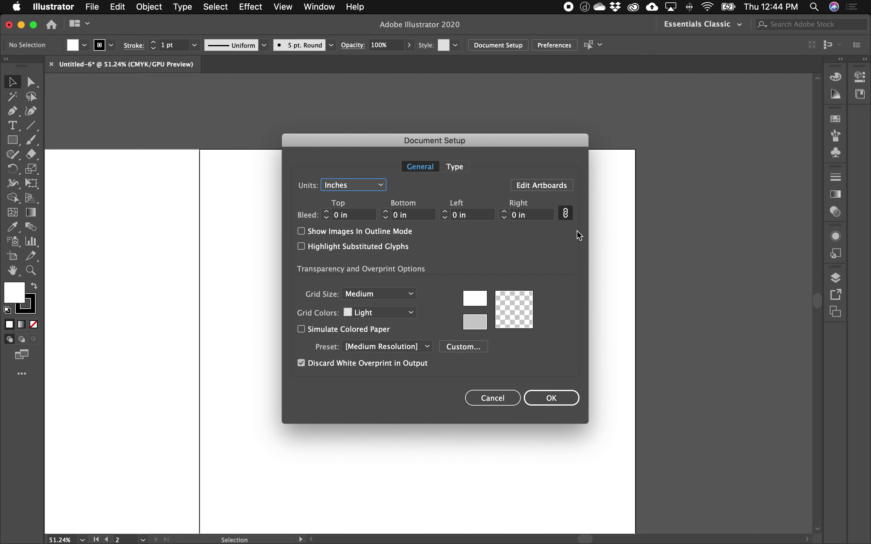
pyautogui.click(547, 185)
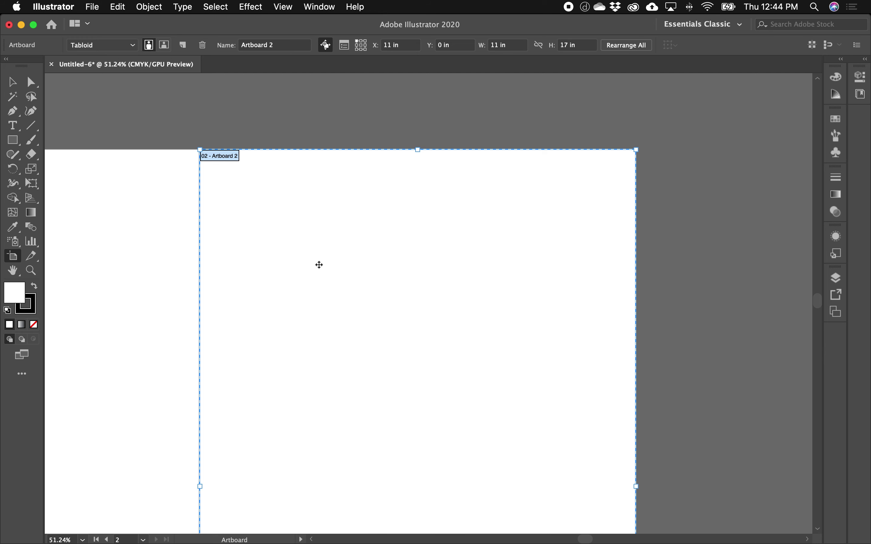
pyautogui.press('Delete')
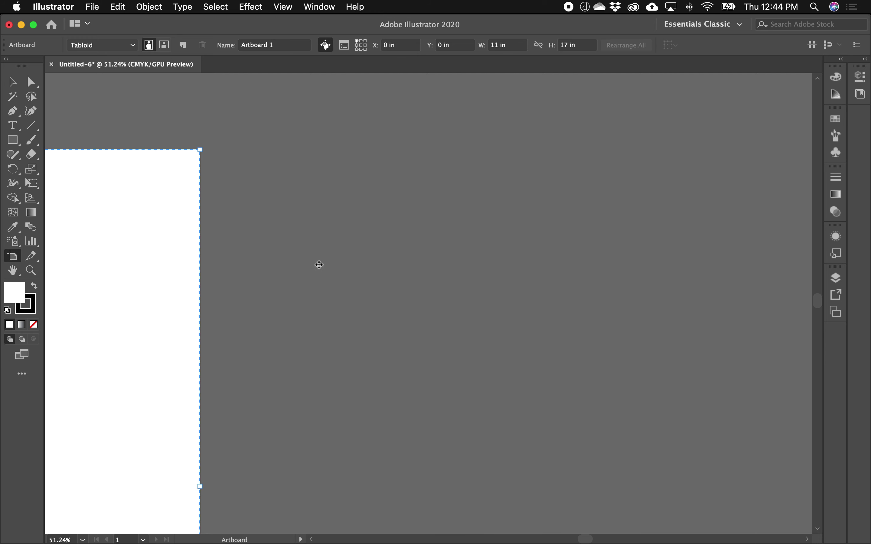
# Step: Exit artboard editing and zoom out to 25% to see the whole Tabloid artboard
pyautogui.press('Escape')
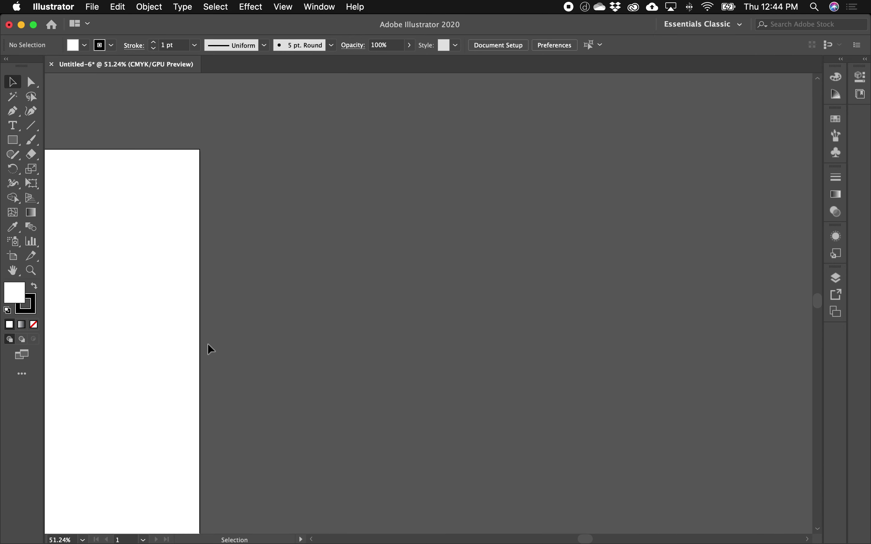
pyautogui.moveTo(204, 356); pyautogui.dragTo(446, 317)
pyautogui.keyDown('alt'); pyautogui.click(384, 325); pyautogui.keyUp('alt')
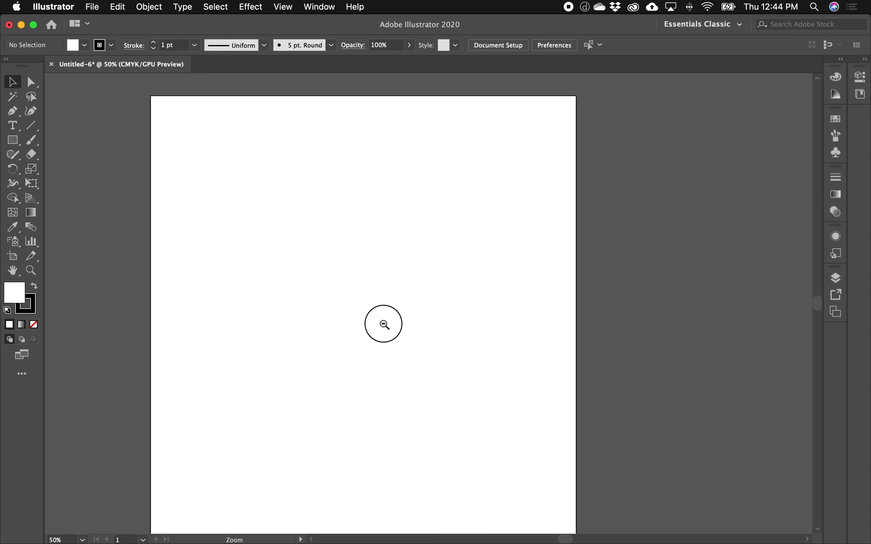
pyautogui.keyDown('alt'); pyautogui.click(385, 325); pyautogui.keyUp('alt')
pyautogui.keyDown('alt'); pyautogui.click(381, 308); pyautogui.keyUp('alt')
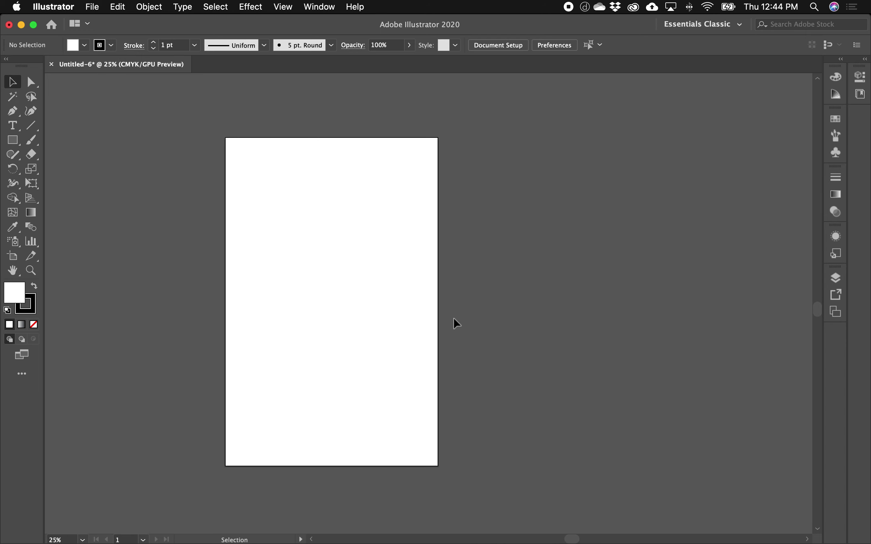